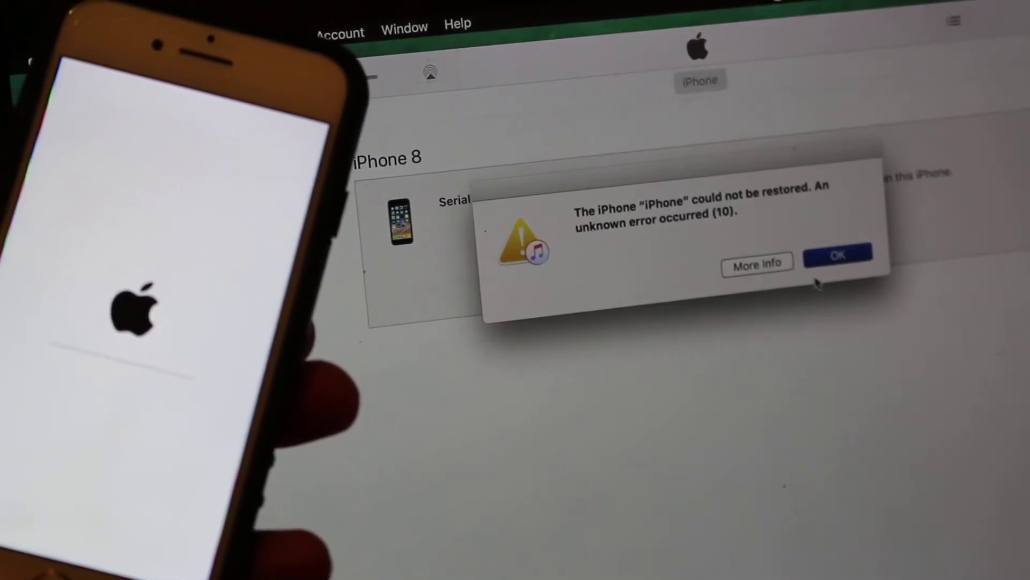
Dismiss the unknown error (10) message for the iPhone 8 restore
left_click(838, 257)
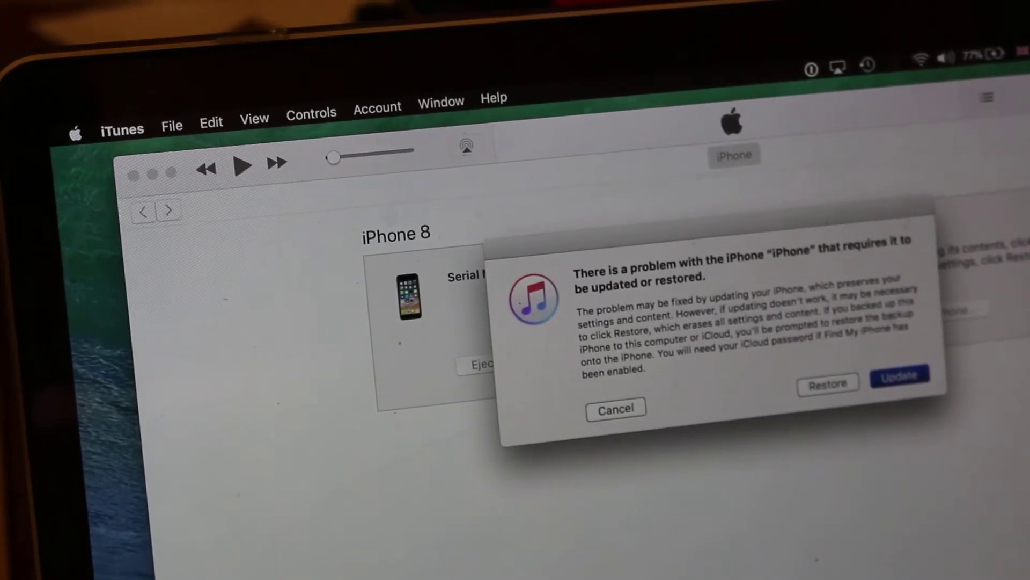
Choose Restore for the iPhone 8 and confirm Restore and Update
left_click(829, 383)
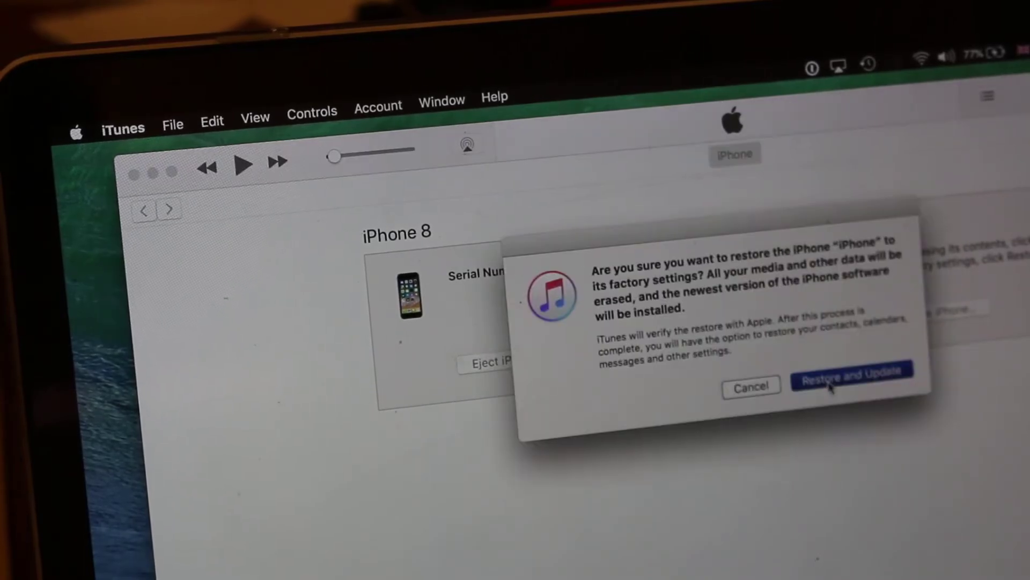
left_click(832, 385)
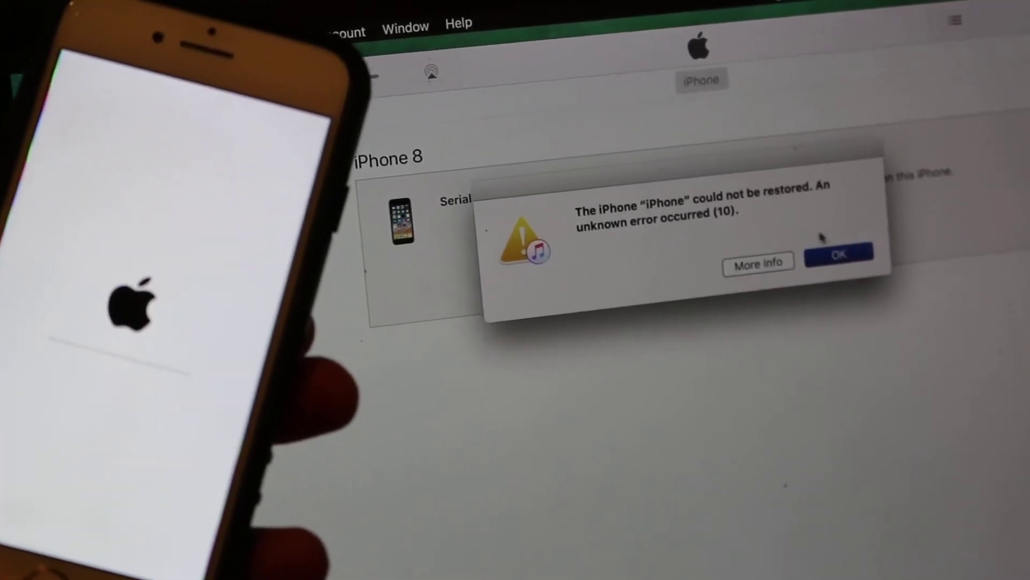
Acknowledge the unknown error message so iTunes prepares the restore again
left_click(838, 256)
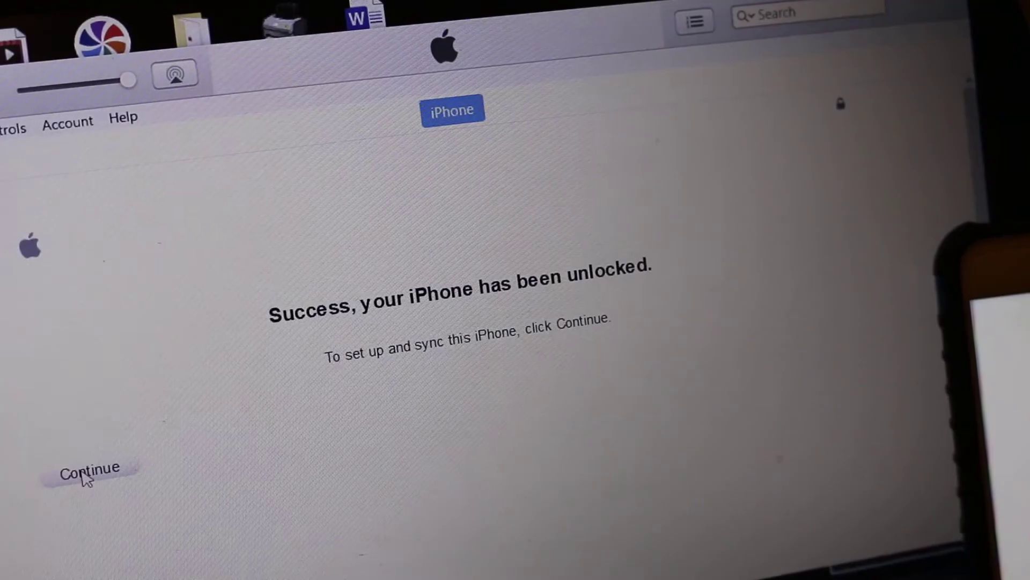
Continue past the Success and Welcome screens, then choose Get Started on Sync with iTunes
left_click(86, 473)
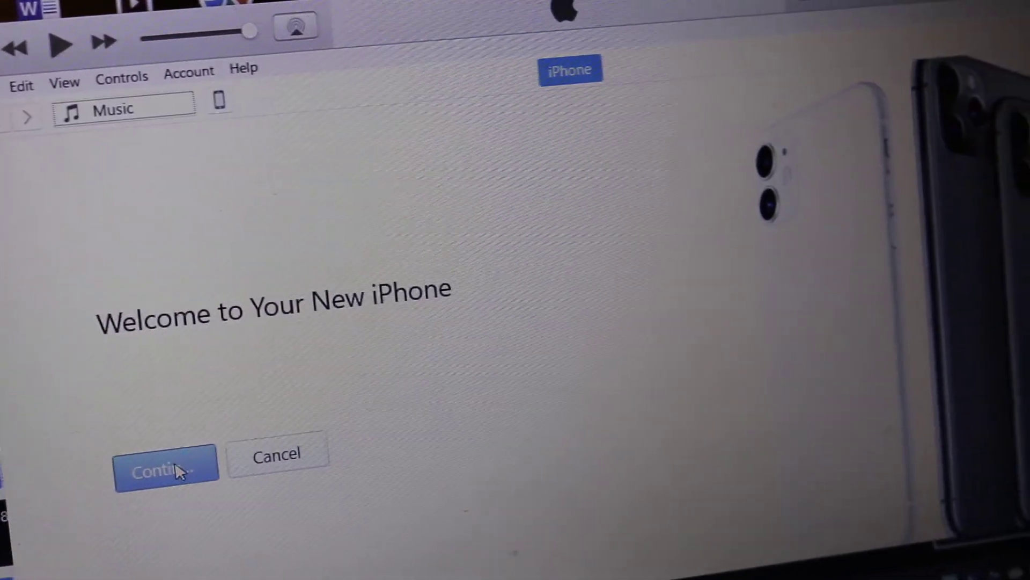
left_click(209, 456)
left_click(156, 469)
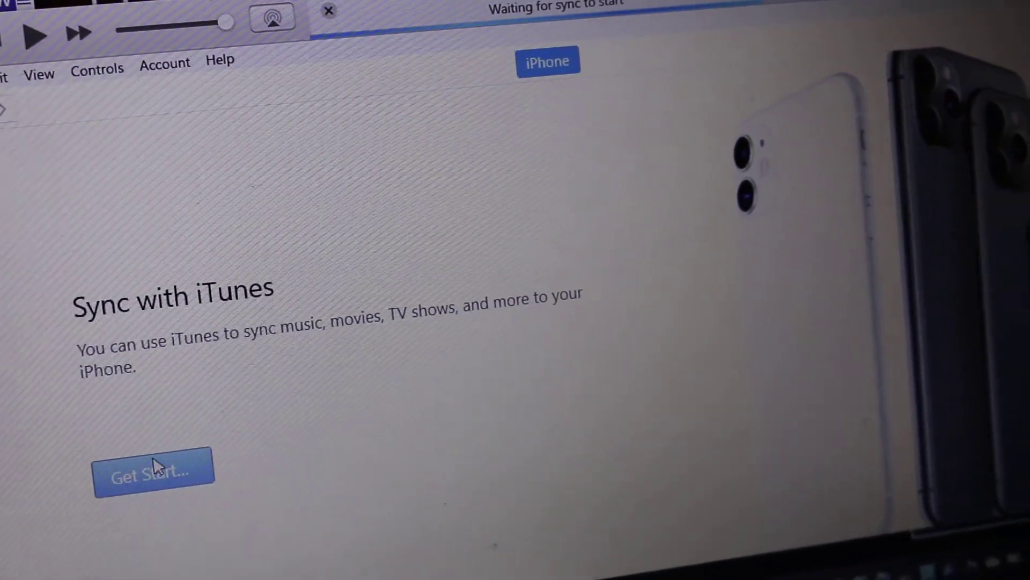